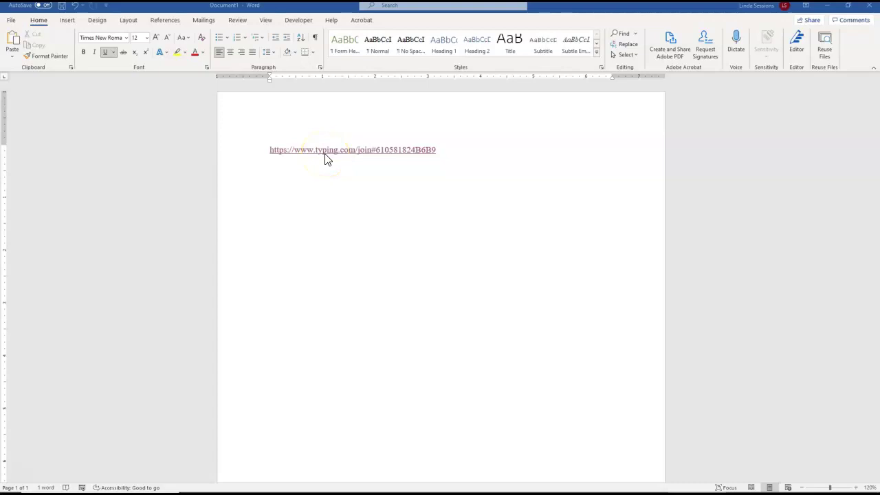
Step: Open the Pre-Session NCAT CED 115 class join page in its own tab
click(325, 158)
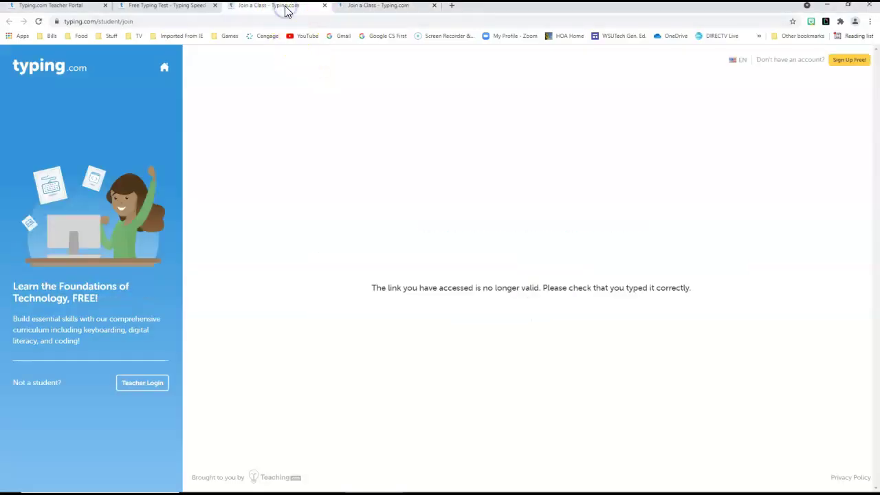
click(290, 12)
click(349, 10)
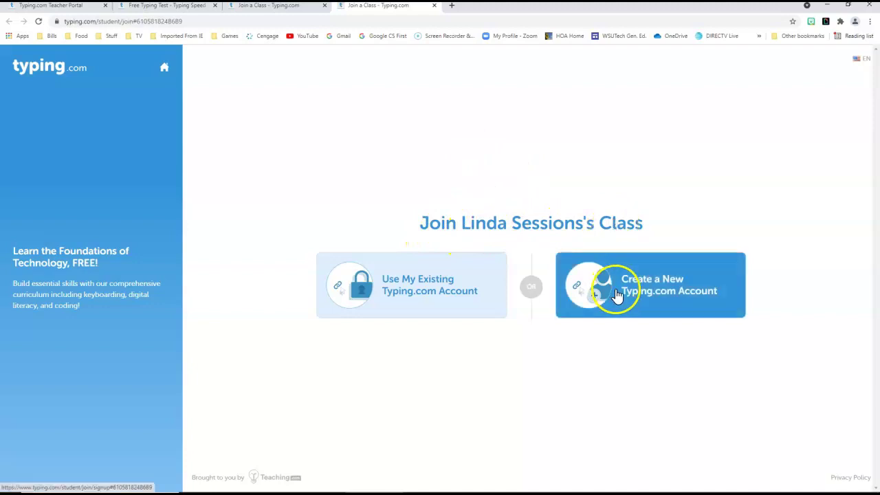
click(661, 300)
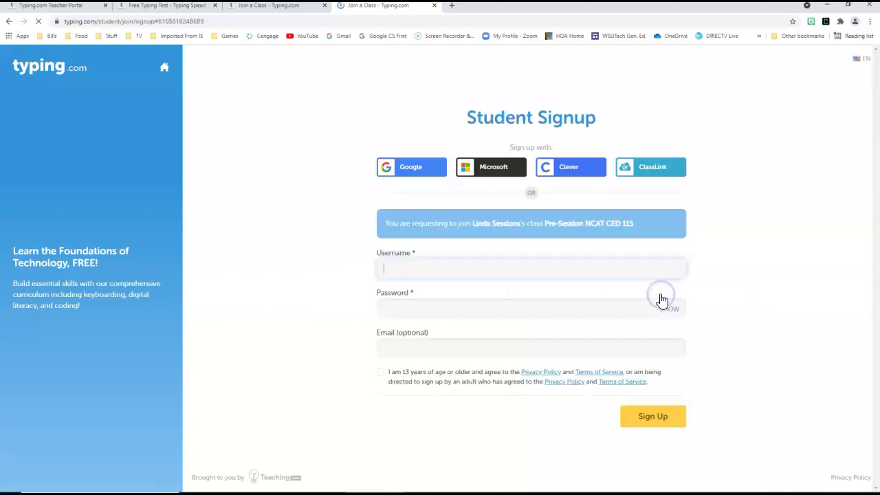
click(426, 267)
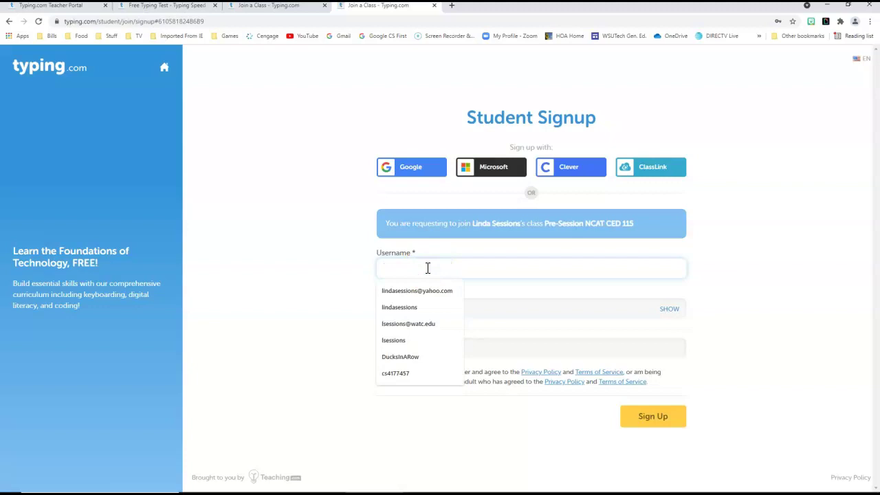
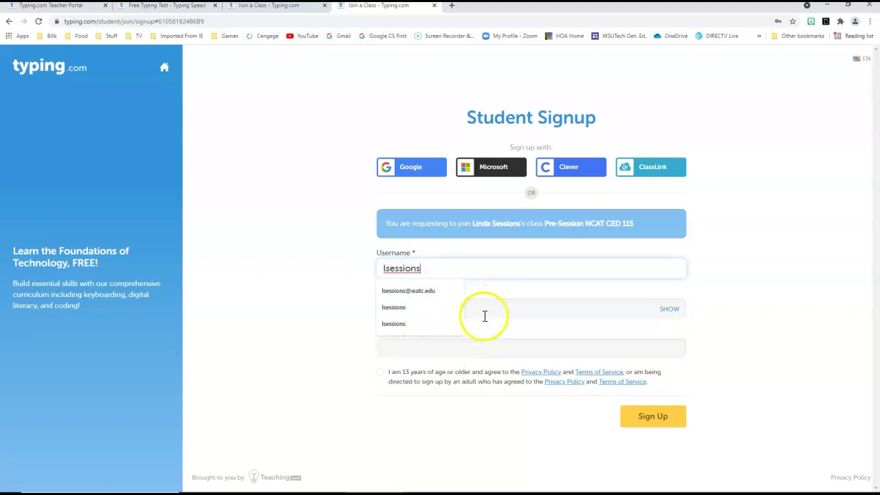
click(483, 310)
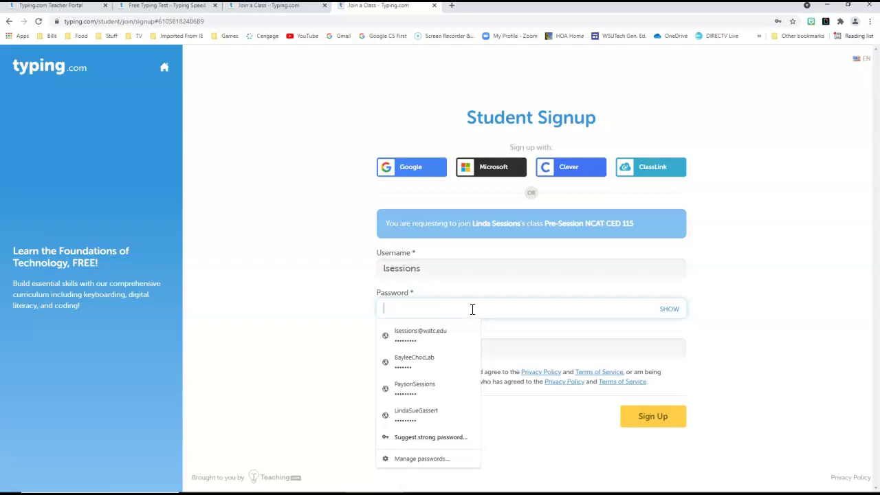
click(713, 319)
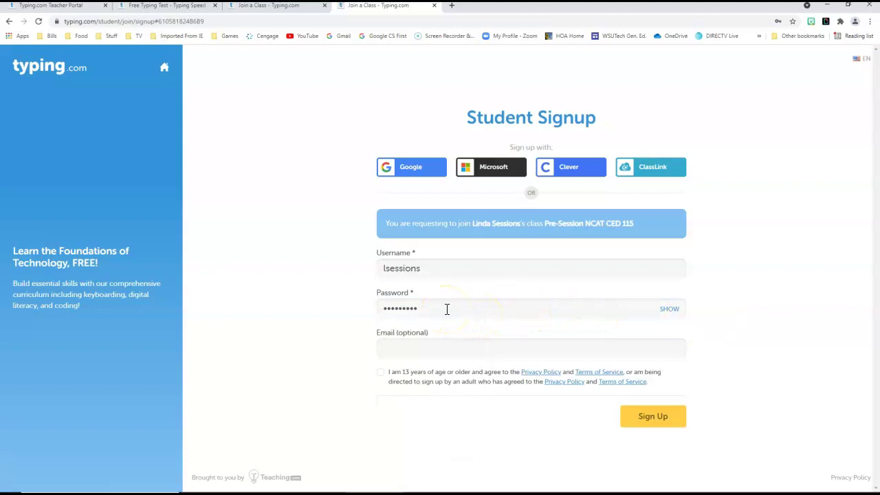
click(447, 345)
click(385, 377)
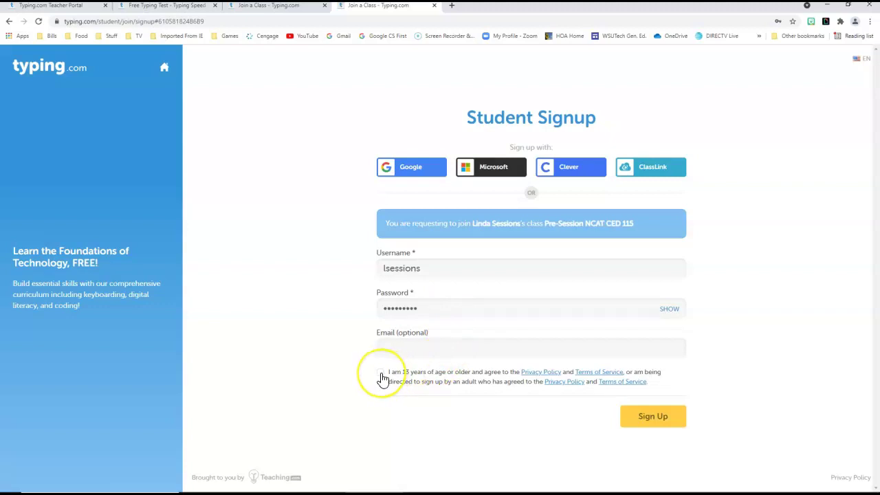
click(382, 374)
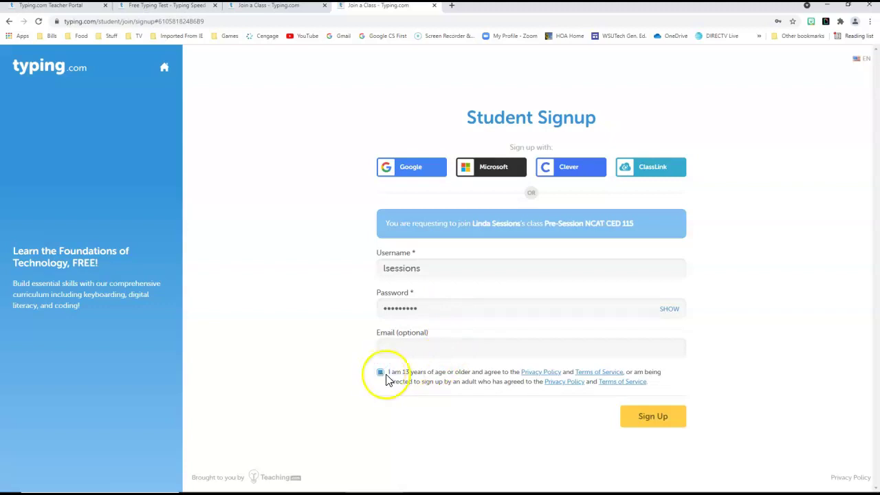
click(658, 424)
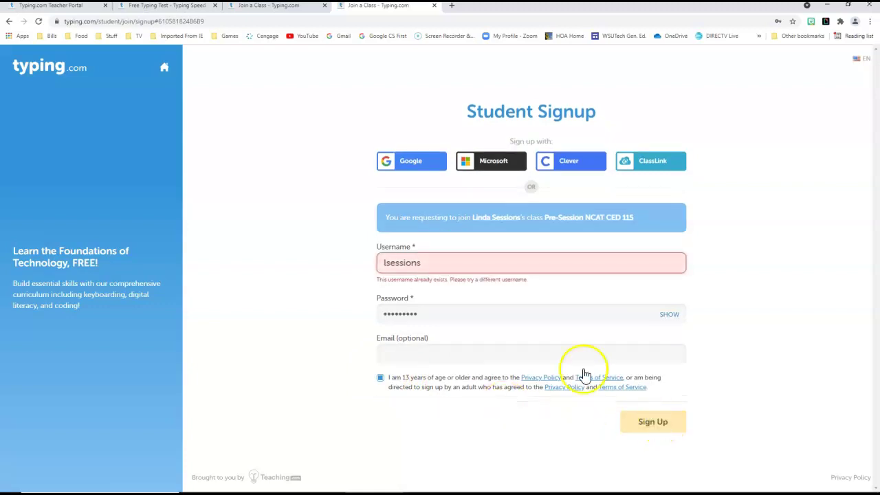
click(424, 264)
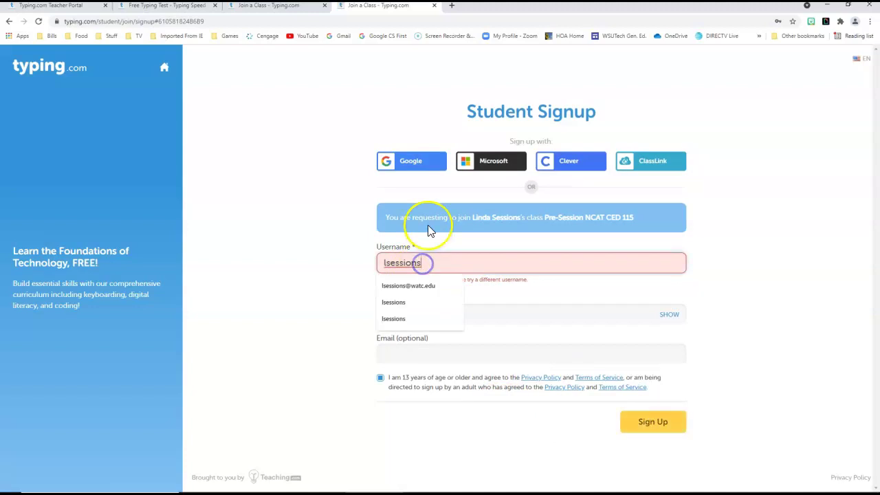
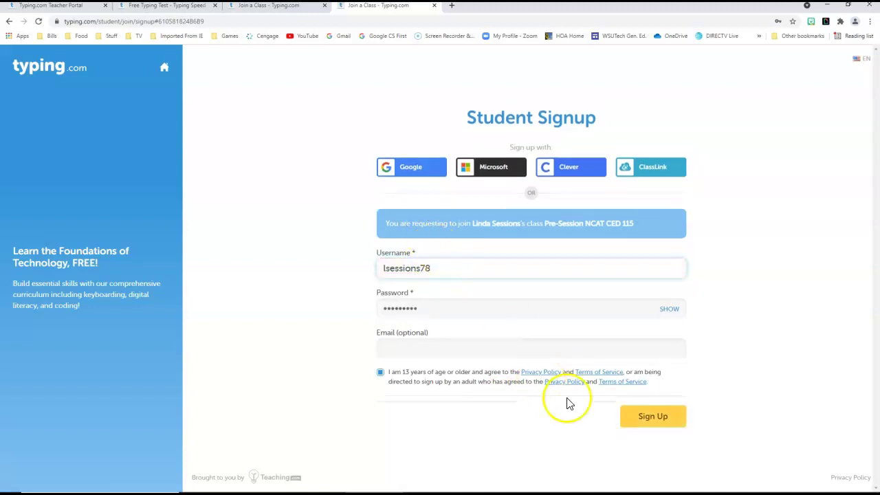
click(654, 417)
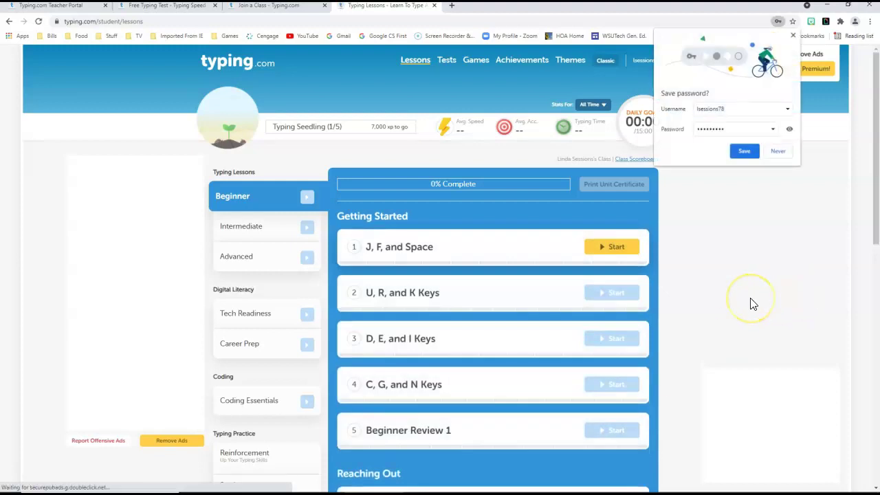
Step: Close Chrome's save-password popup and review the Beginner lessons list
click(793, 36)
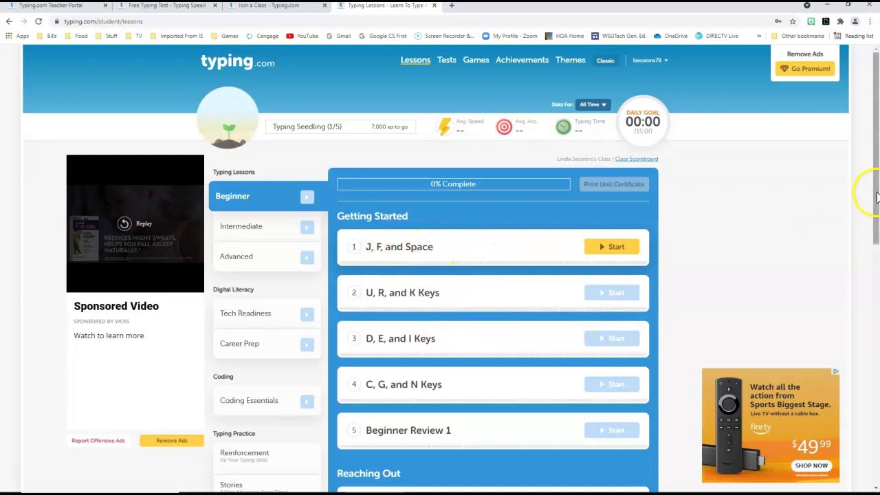
mouse_move(876, 198)
mouse_down()
mouse_move(877, 438)
mouse_move(871, 194)
mouse_up()
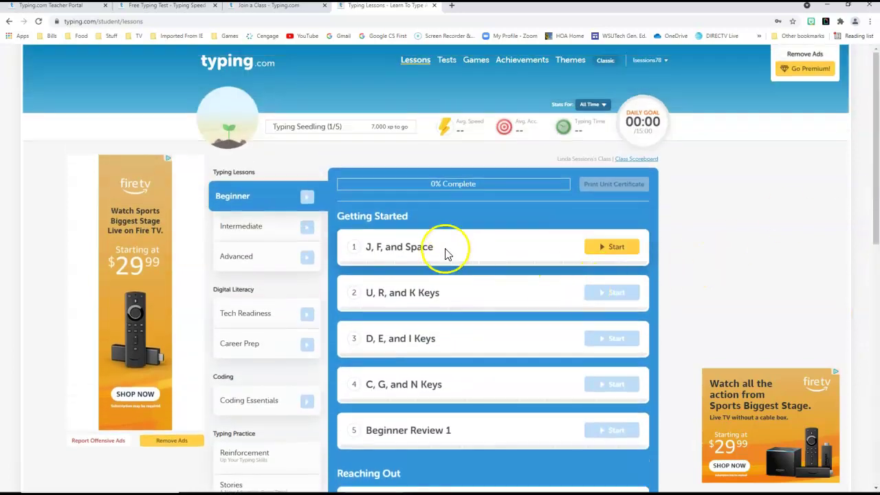
Step: Go to the Tests page listing timed and page typing tests
click(447, 65)
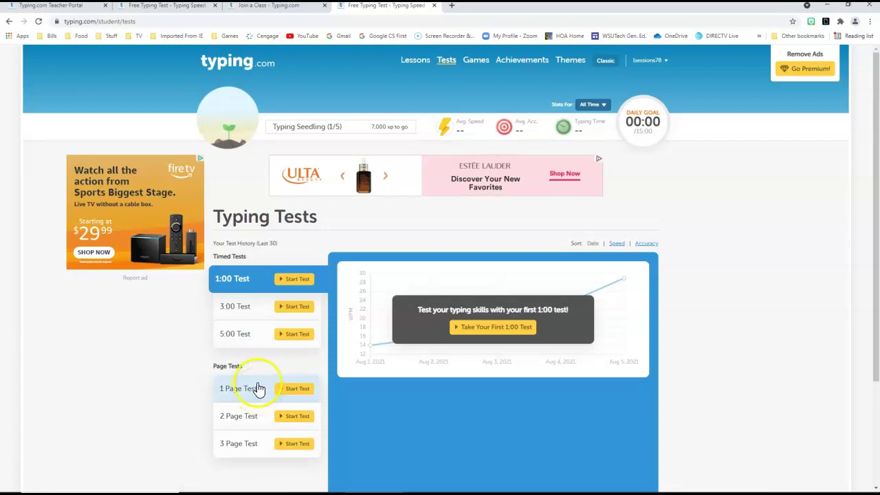
click(255, 280)
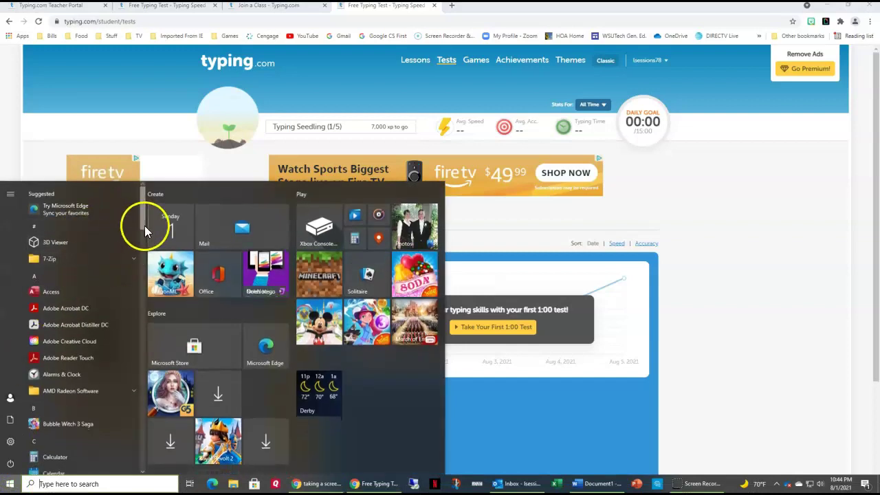
Step: Scroll the Start menu app list to S and launch Snip & Sketch
mouse_move(144, 225)
mouse_down()
mouse_move(134, 411)
mouse_move(50, 401)
mouse_up()
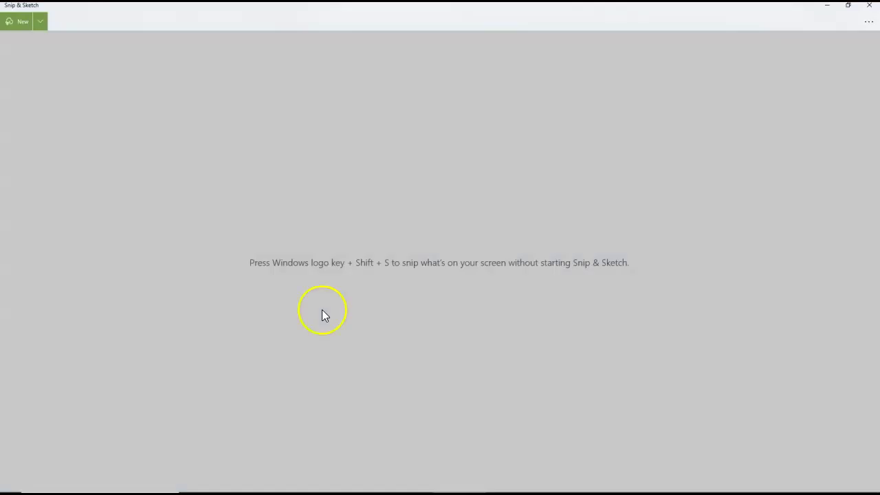
Step: Snip a rectangle around the typing.com Tests page header with its stats and daily goal
click(20, 22)
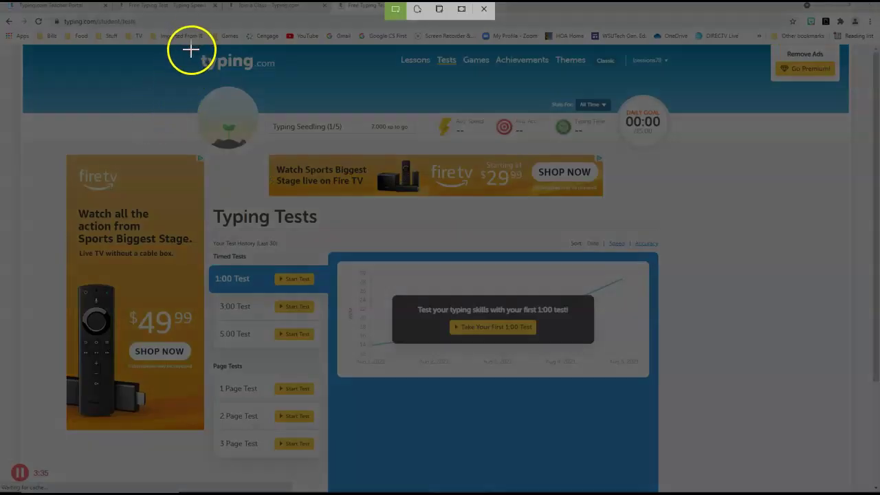
drag(190, 49, 709, 197)
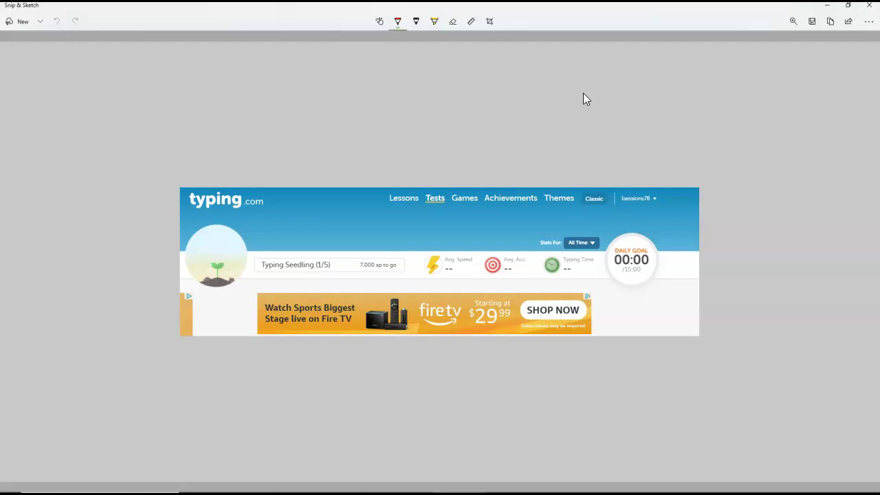
click(513, 105)
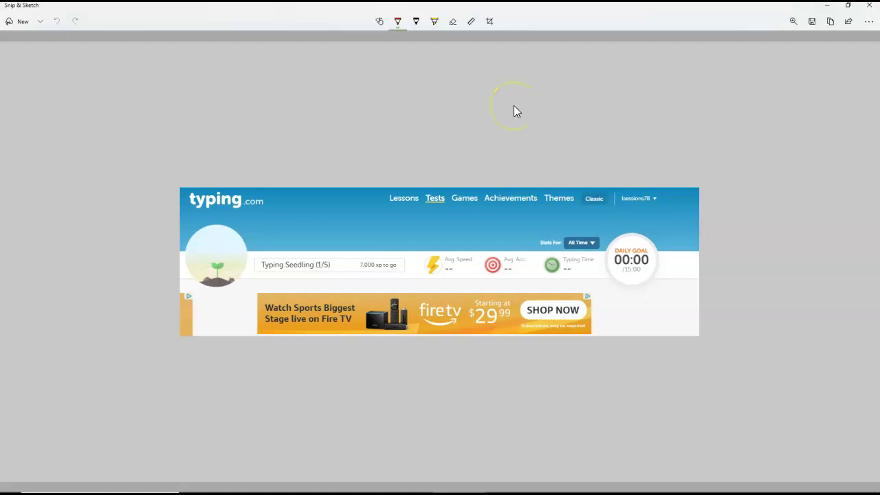